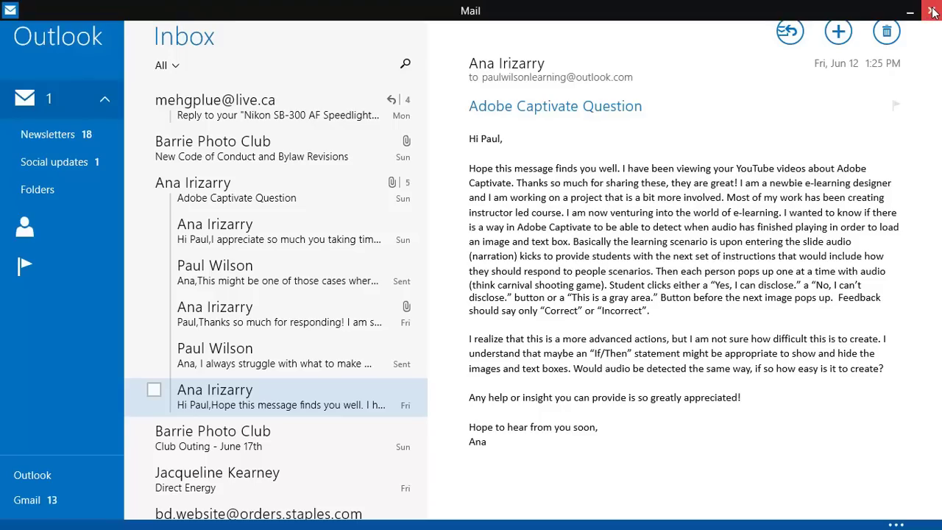
- Close the Windows Mail app so the Gmail Promotions tab in the browser shows
left_click(931, 11)
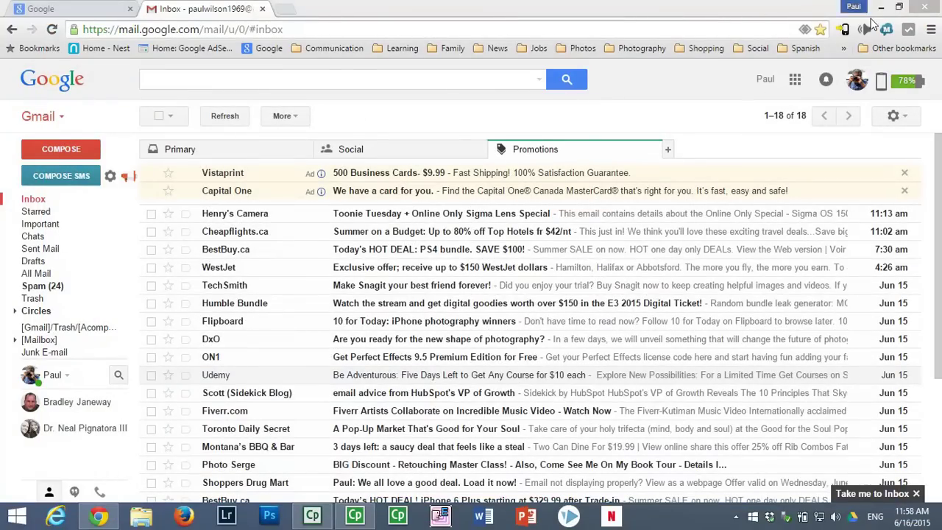
- Minimize Chrome, bring demo course.cptx to slide 3, and expand the Preview options list
left_click(885, 12)
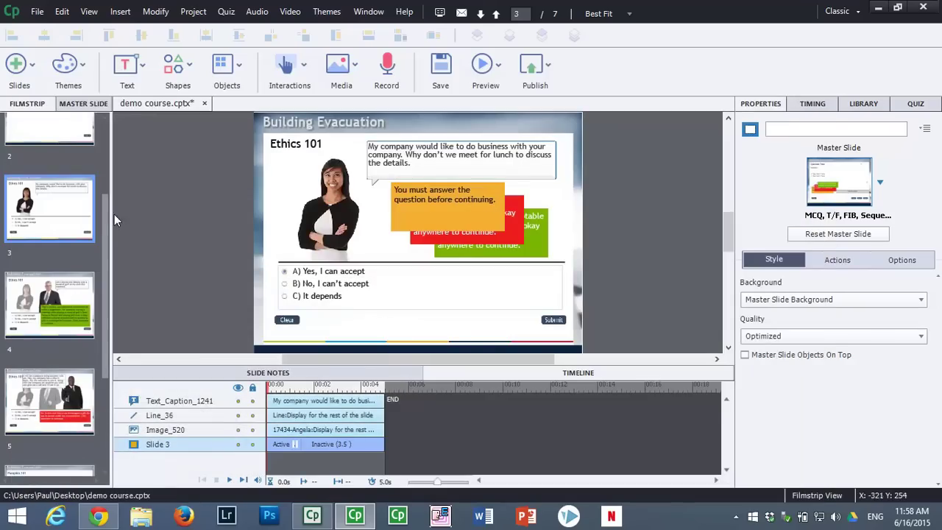
scroll(107, 199, "up", 2)
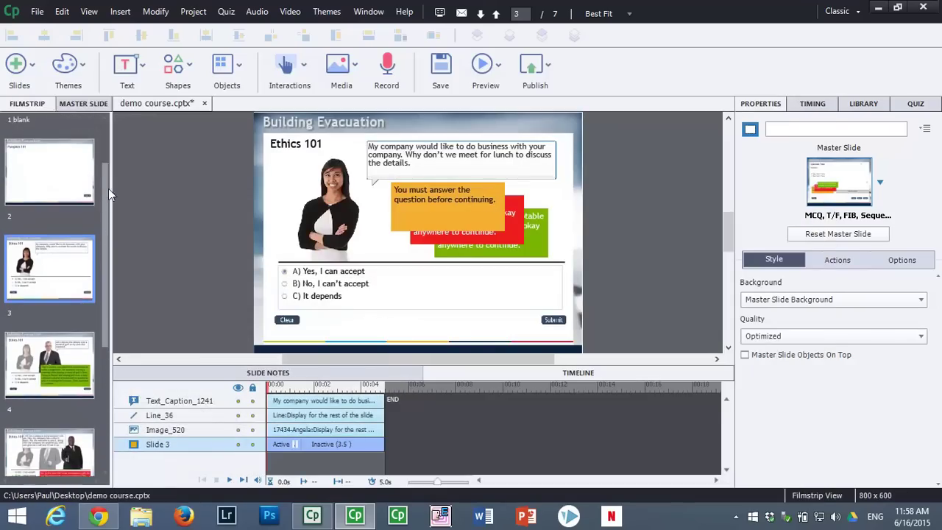
left_click_drag(107, 190, 108, 220)
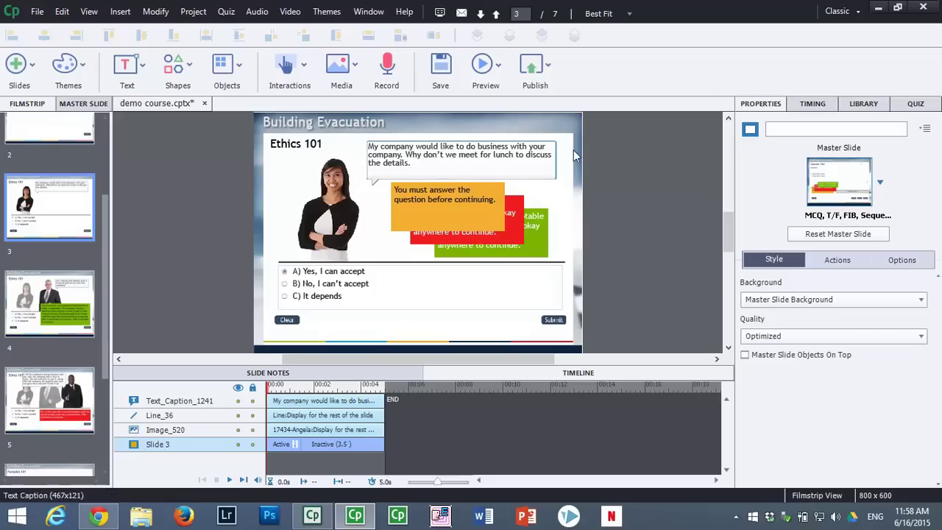
left_click(500, 65)
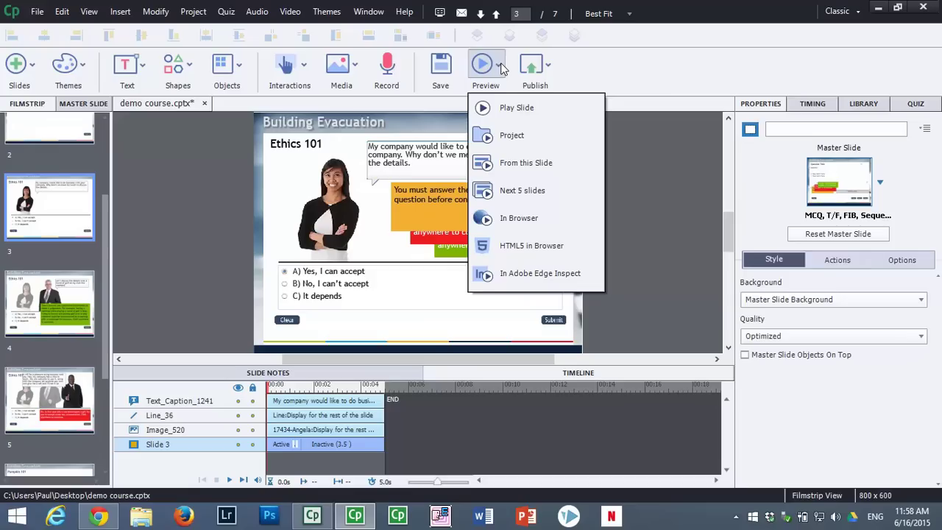
- Preview the next 5 slides, starting from the Ethics 101 lunch-invitation question
left_click(521, 192)
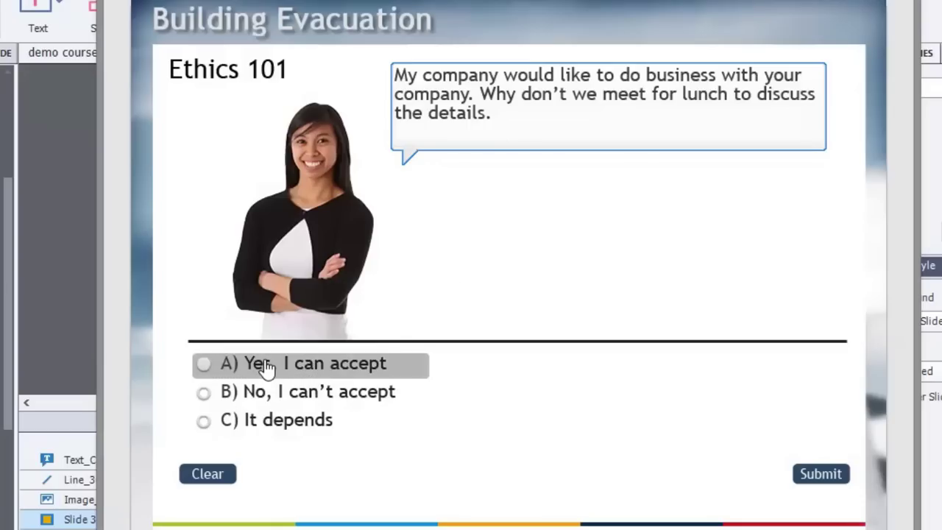
- Submit answer A, 'Yes, I can accept', then continue past the green feedback caption
left_click(335, 373)
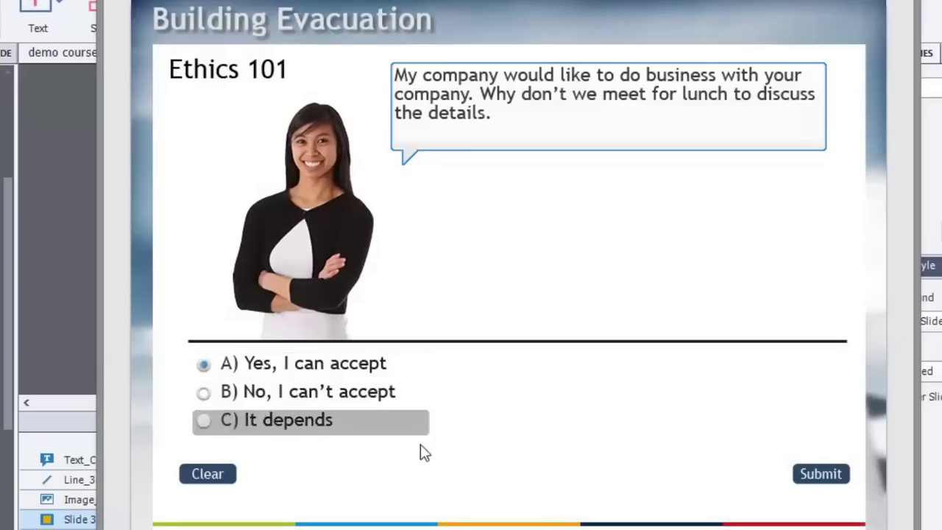
left_click(819, 478)
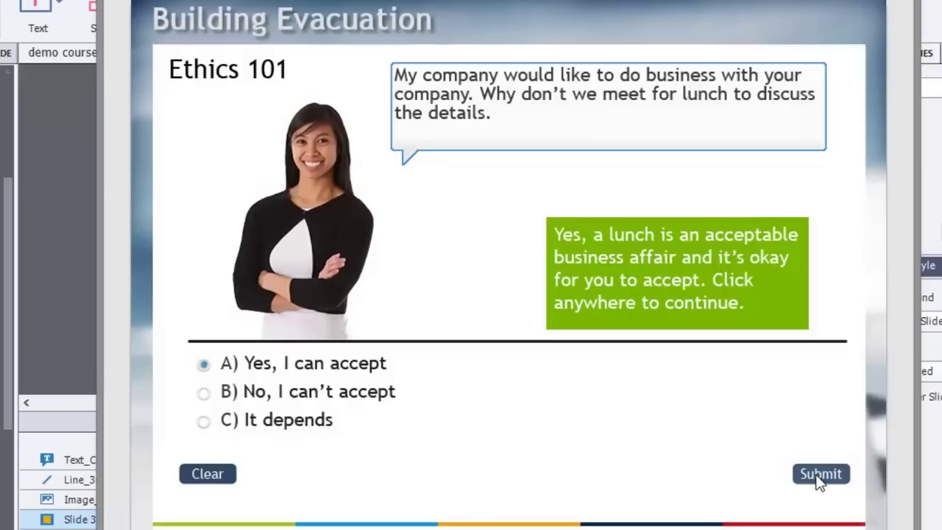
left_click(819, 479)
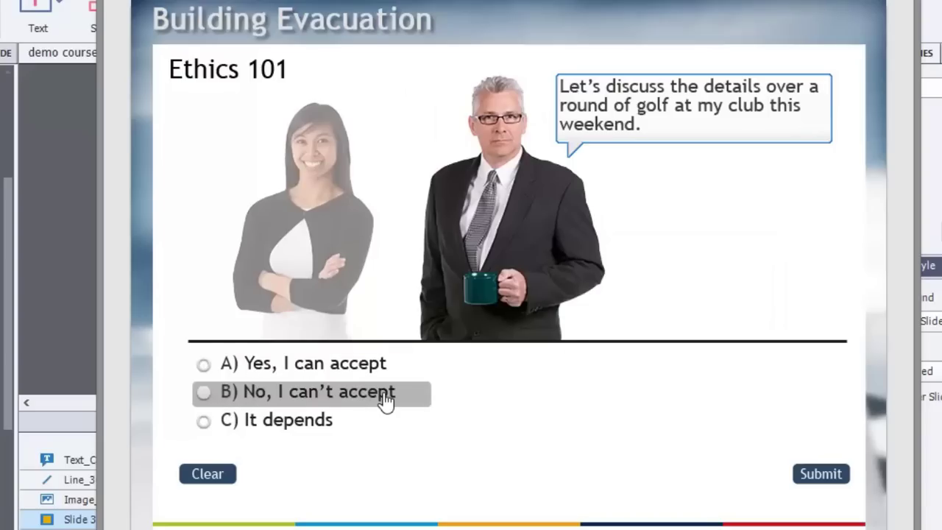
- Submit answer C, 'It depends', for the golf invitation and advance past the feedback
left_click(298, 433)
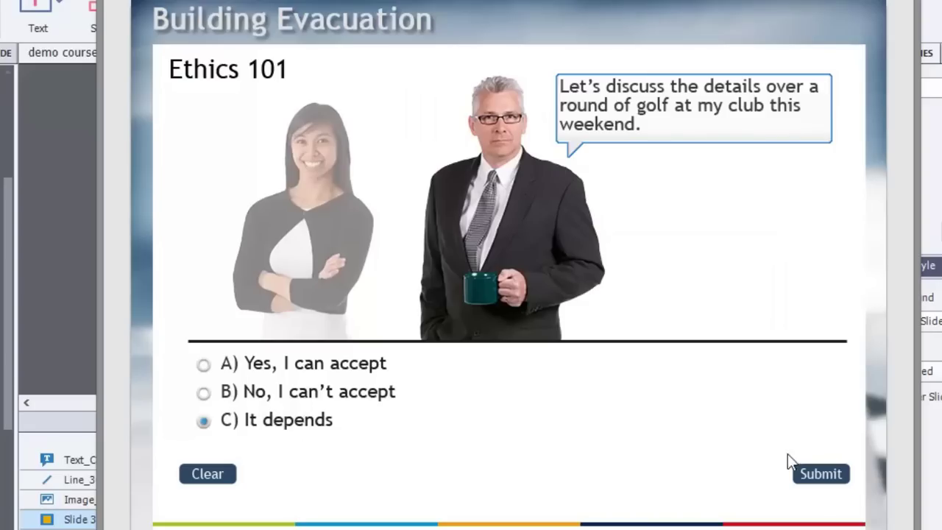
left_click(833, 478)
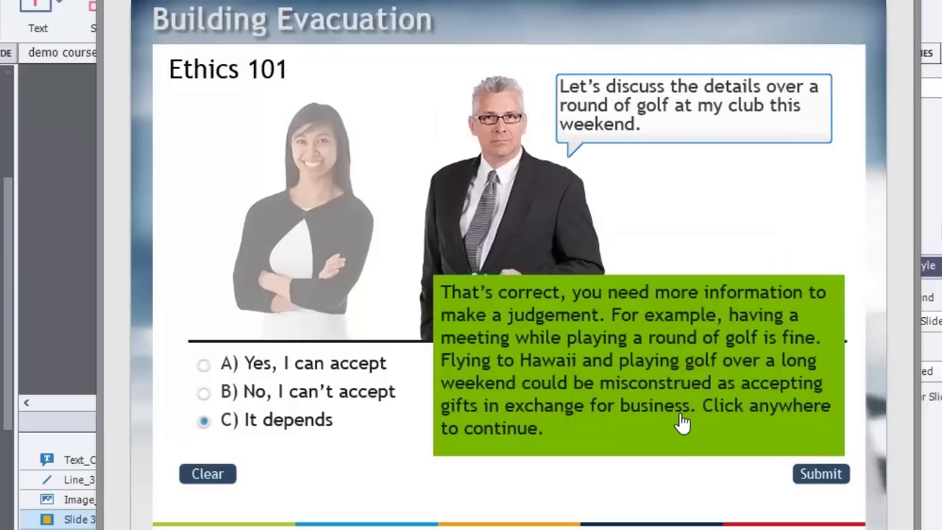
left_click(541, 229)
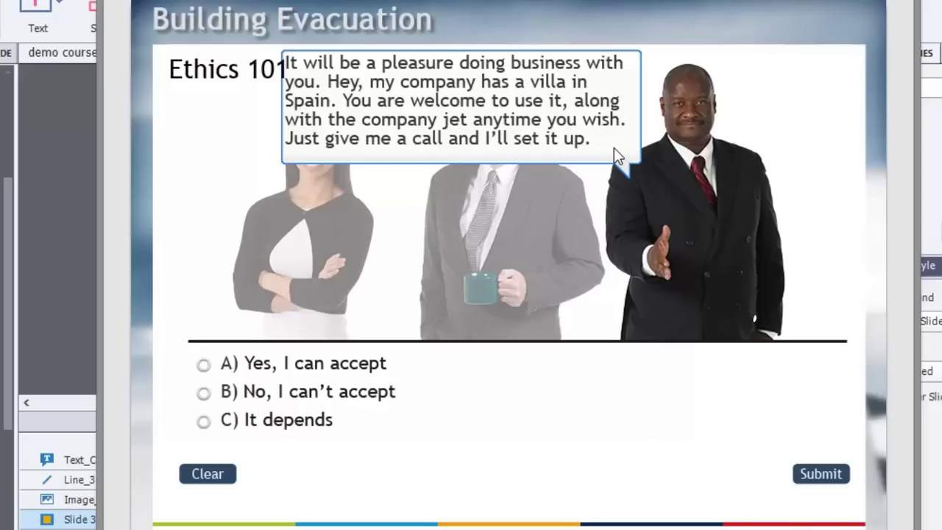
- Submit answer B, 'No, I can't accept', for the villa offer, then exit the preview with Esc
left_click(272, 398)
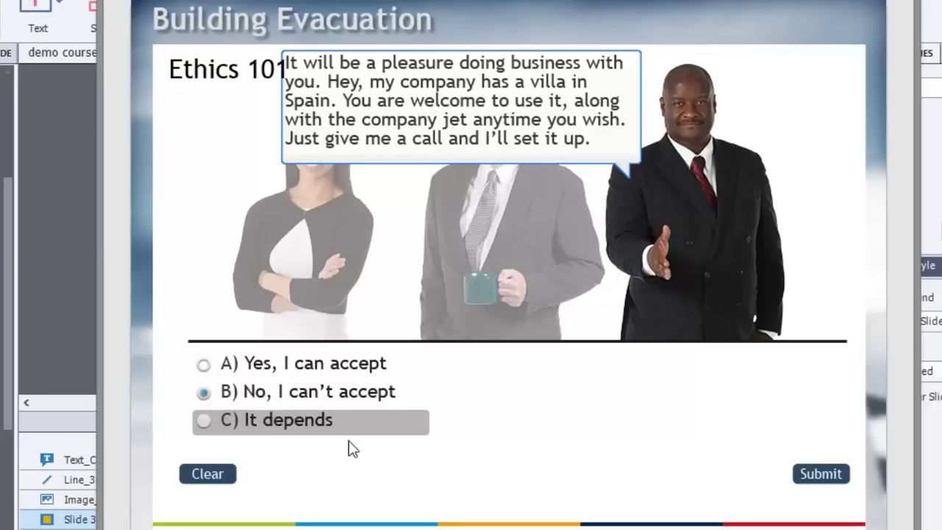
left_click(817, 477)
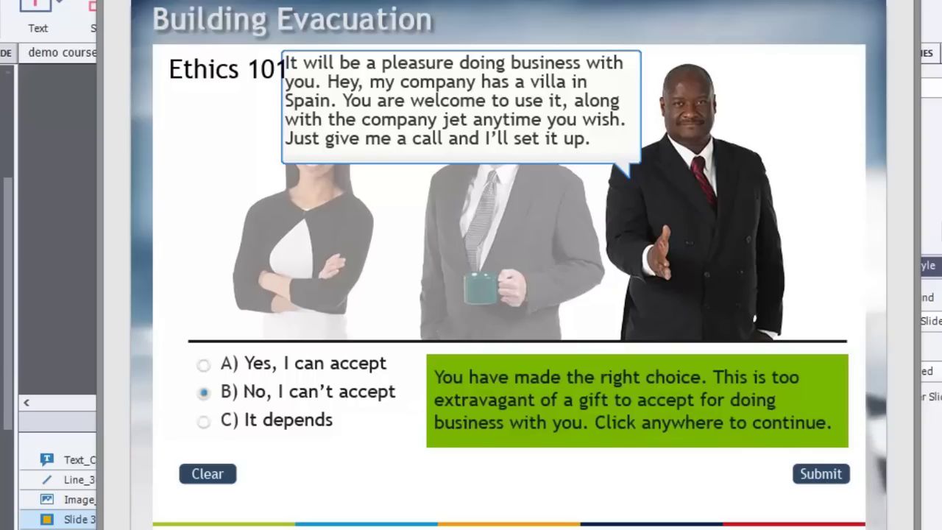
key("Escape")
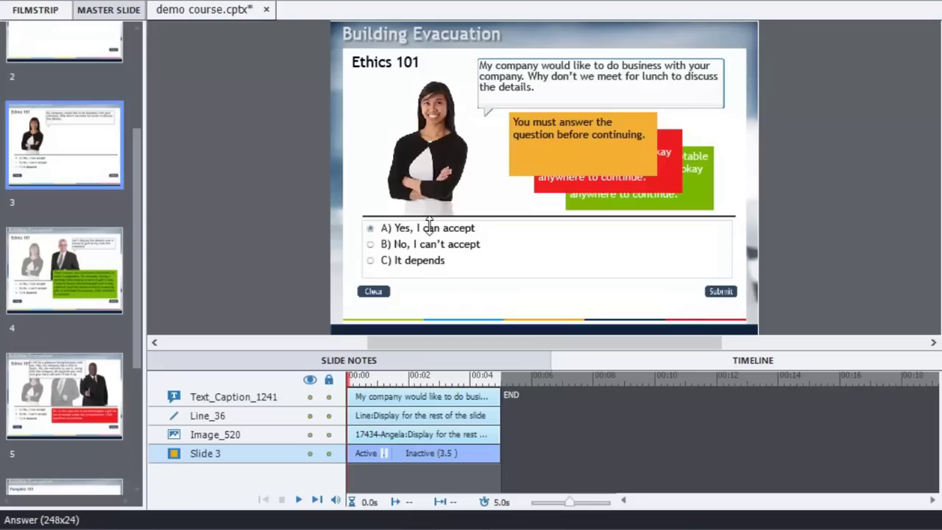
- View slide 3 at 100% zoom and scroll through its answer choices and correct, incorrect and must-answer captions
left_click(791, 3)
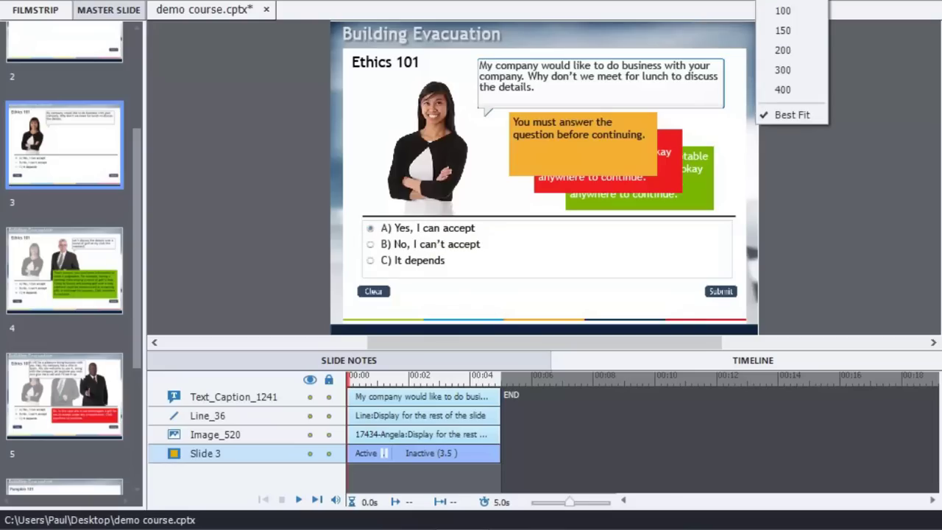
left_click(797, 11)
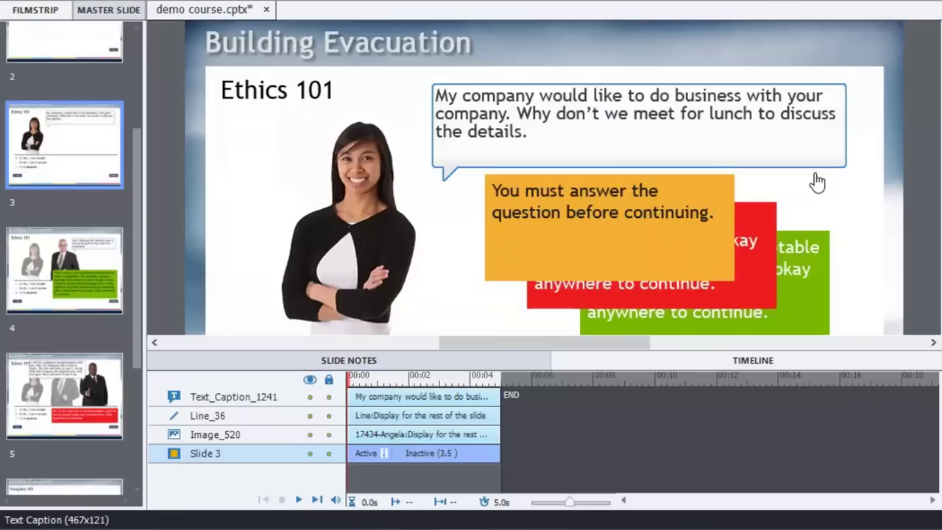
scroll(269, 86, "down", 3)
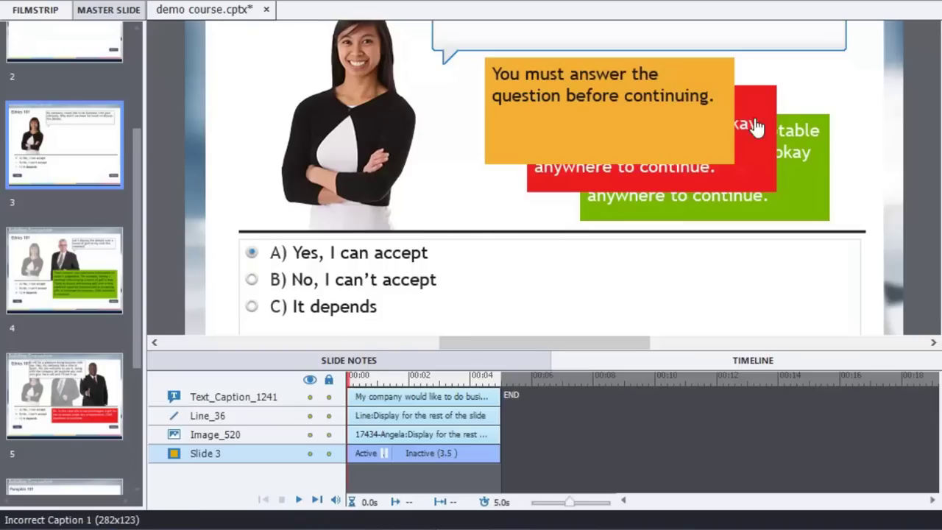
scroll(545, 184, "up", 3)
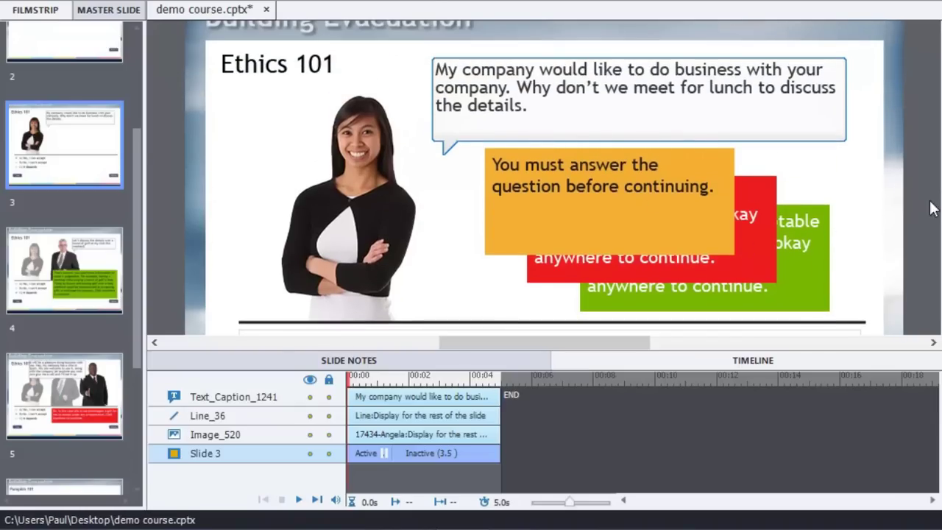
scroll(544, 176, "up", 4)
scroll(545, 176, "down", 6)
scroll(861, 183, "up", 2)
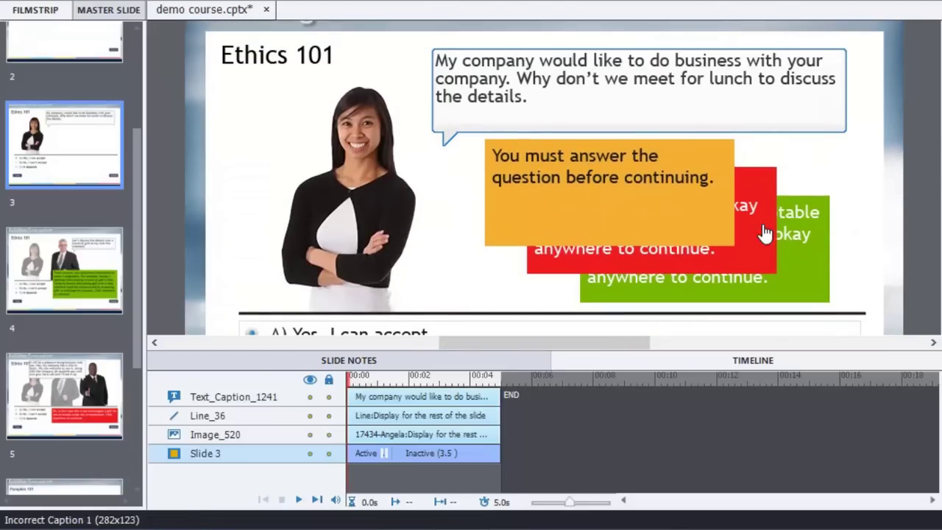
scroll(544, 176, "down", 4)
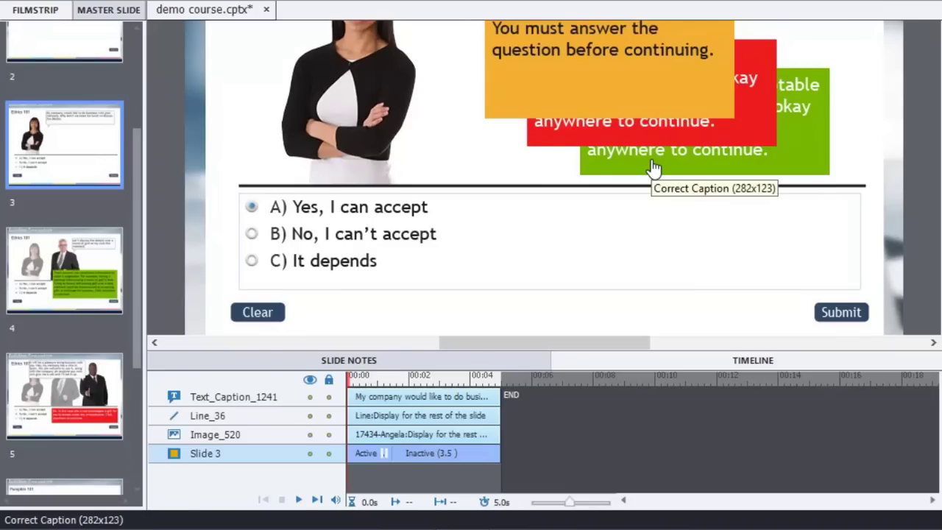
- On slide 4, widen the SmartShape over the woman from 160x252 to 178x252
right_click(84, 130)
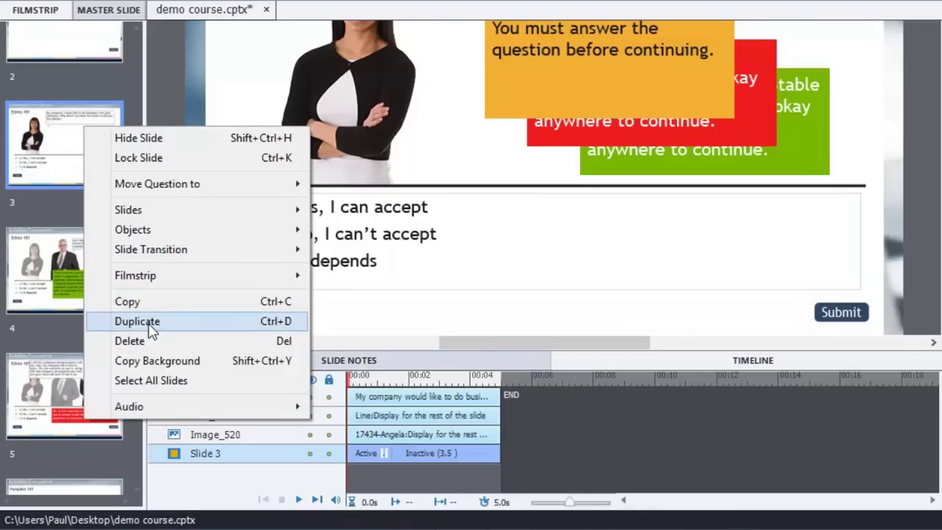
left_click(24, 268)
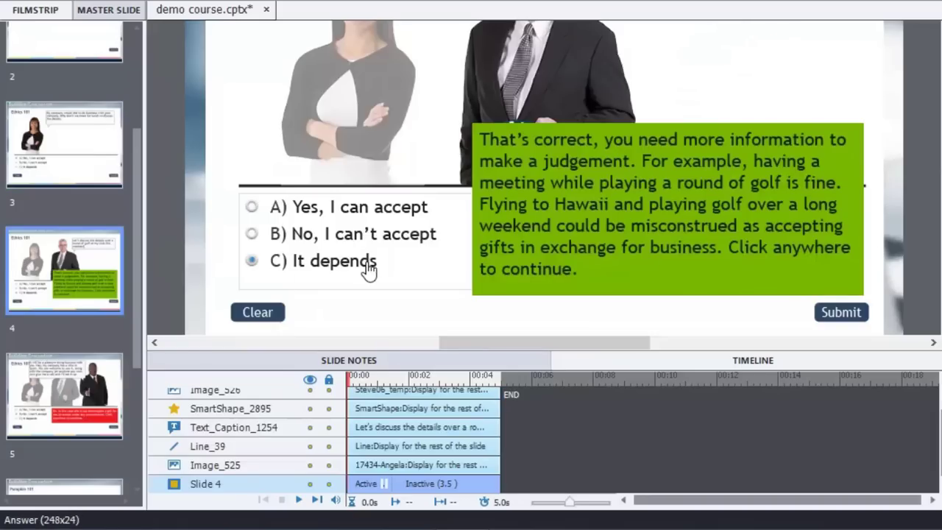
scroll(478, 212, "up", 3)
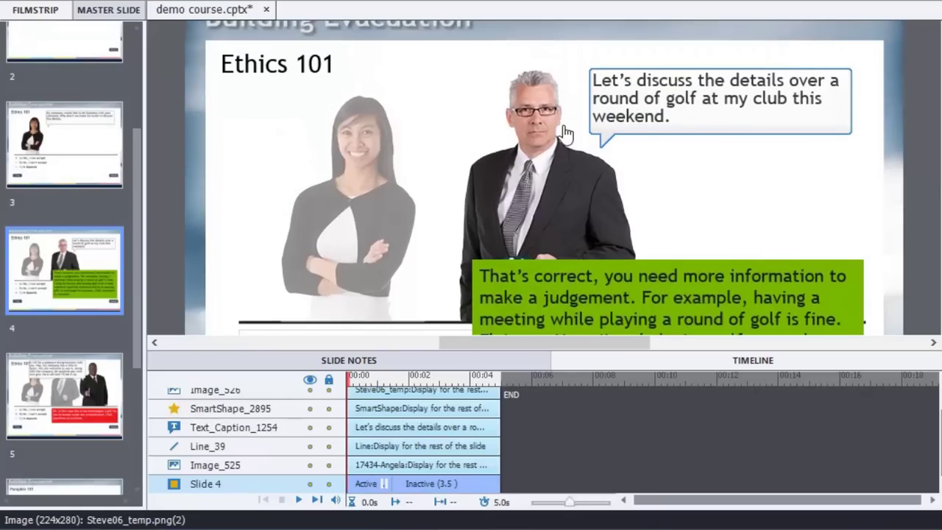
left_click(303, 171)
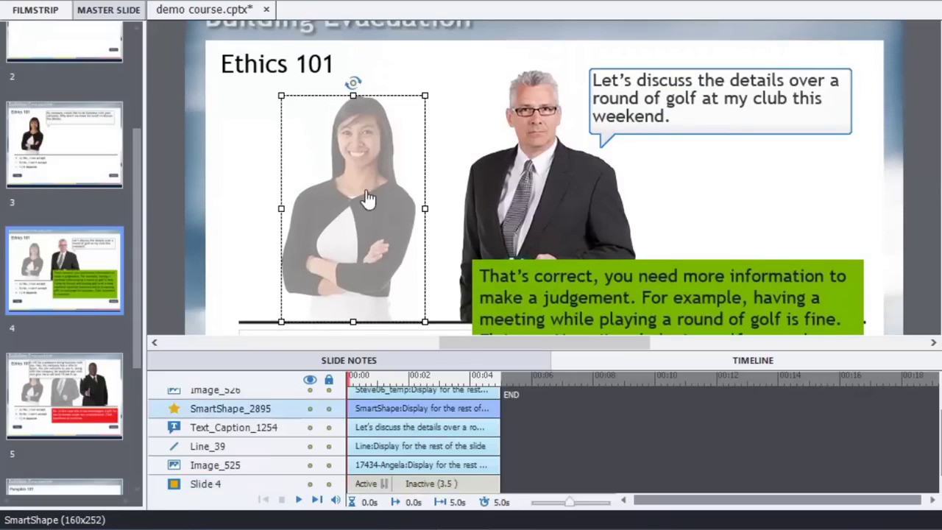
mouse_move(430, 208)
left_mouse_down()
mouse_move(335, 211)
mouse_move(441, 213)
left_mouse_up()
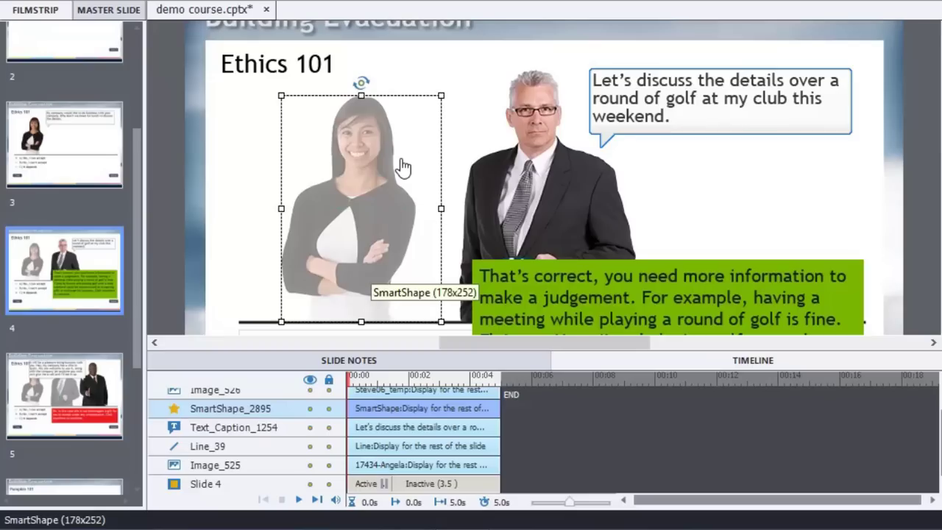
scroll(939, 178, "down", 1)
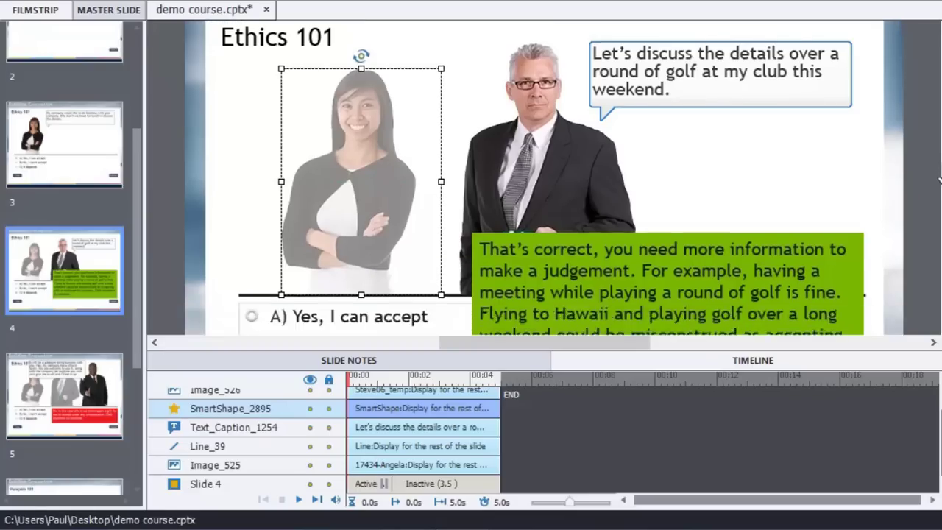
scroll(939, 178, "down", 5)
- On slide 5, resize the 418x286 SmartShape_2896 overlay to end at the third man's left edge
left_click(86, 396)
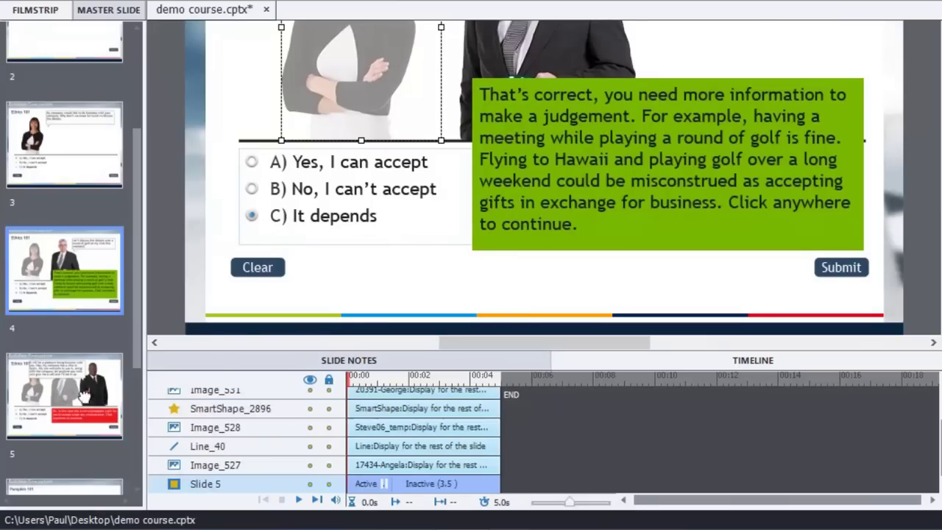
scroll(940, 200, "up", 1)
scroll(939, 200, "up", 4)
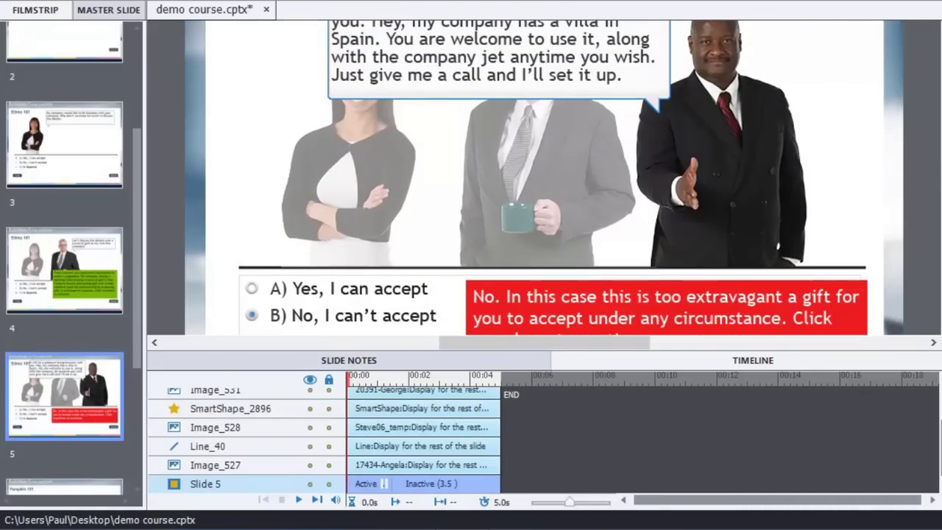
scroll(939, 200, "down", 5)
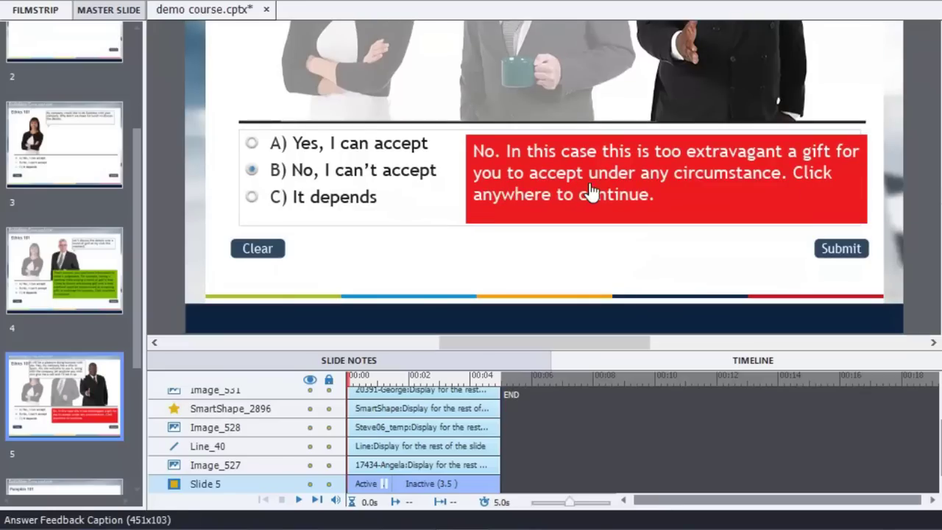
scroll(937, 200, "up", 4)
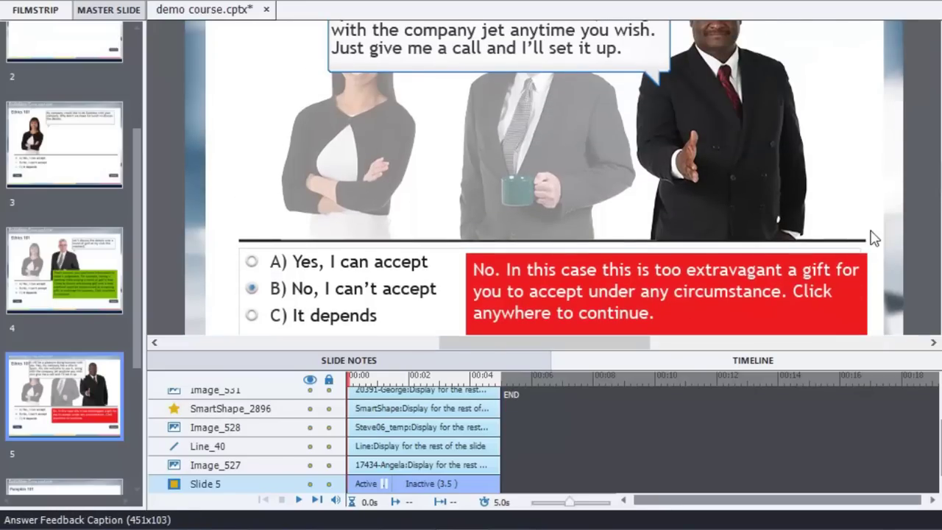
scroll(929, 196, "up", 4)
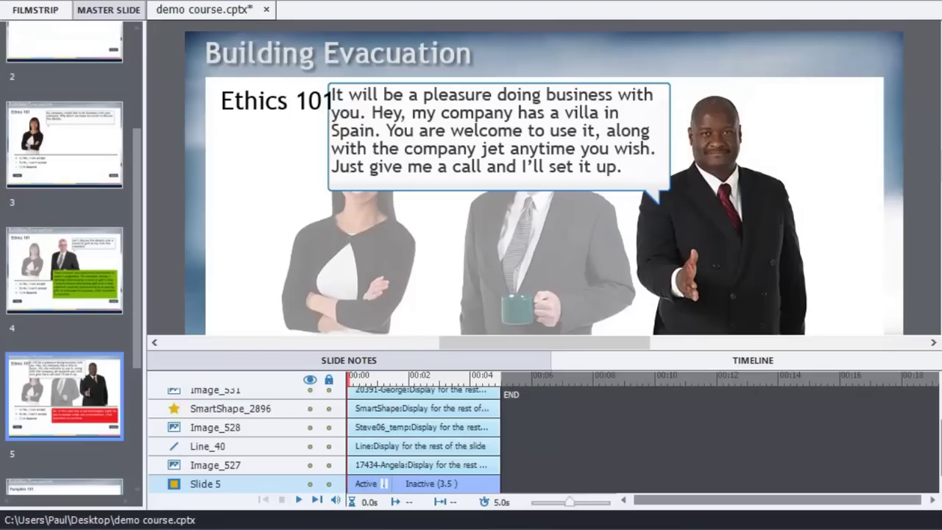
left_click(518, 251)
mouse_move(659, 231)
left_mouse_down()
mouse_move(430, 240)
mouse_move(652, 233)
left_mouse_up()
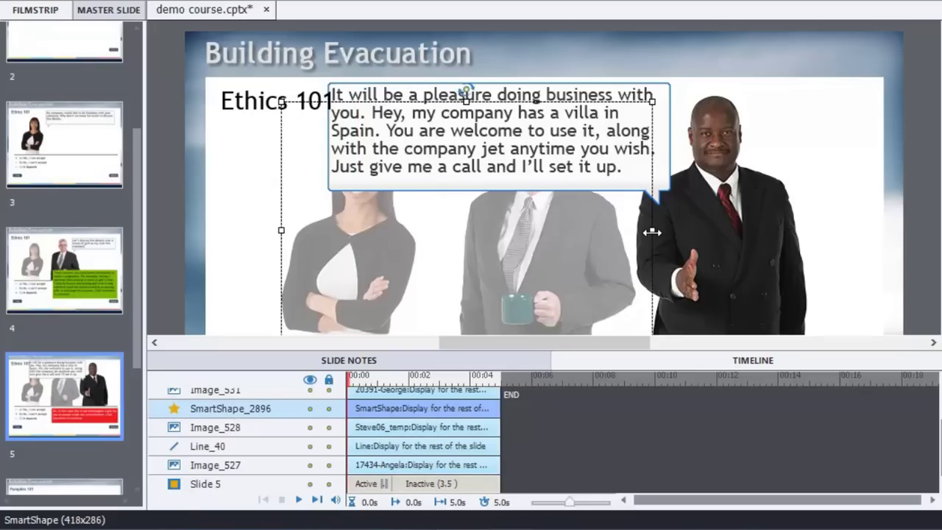